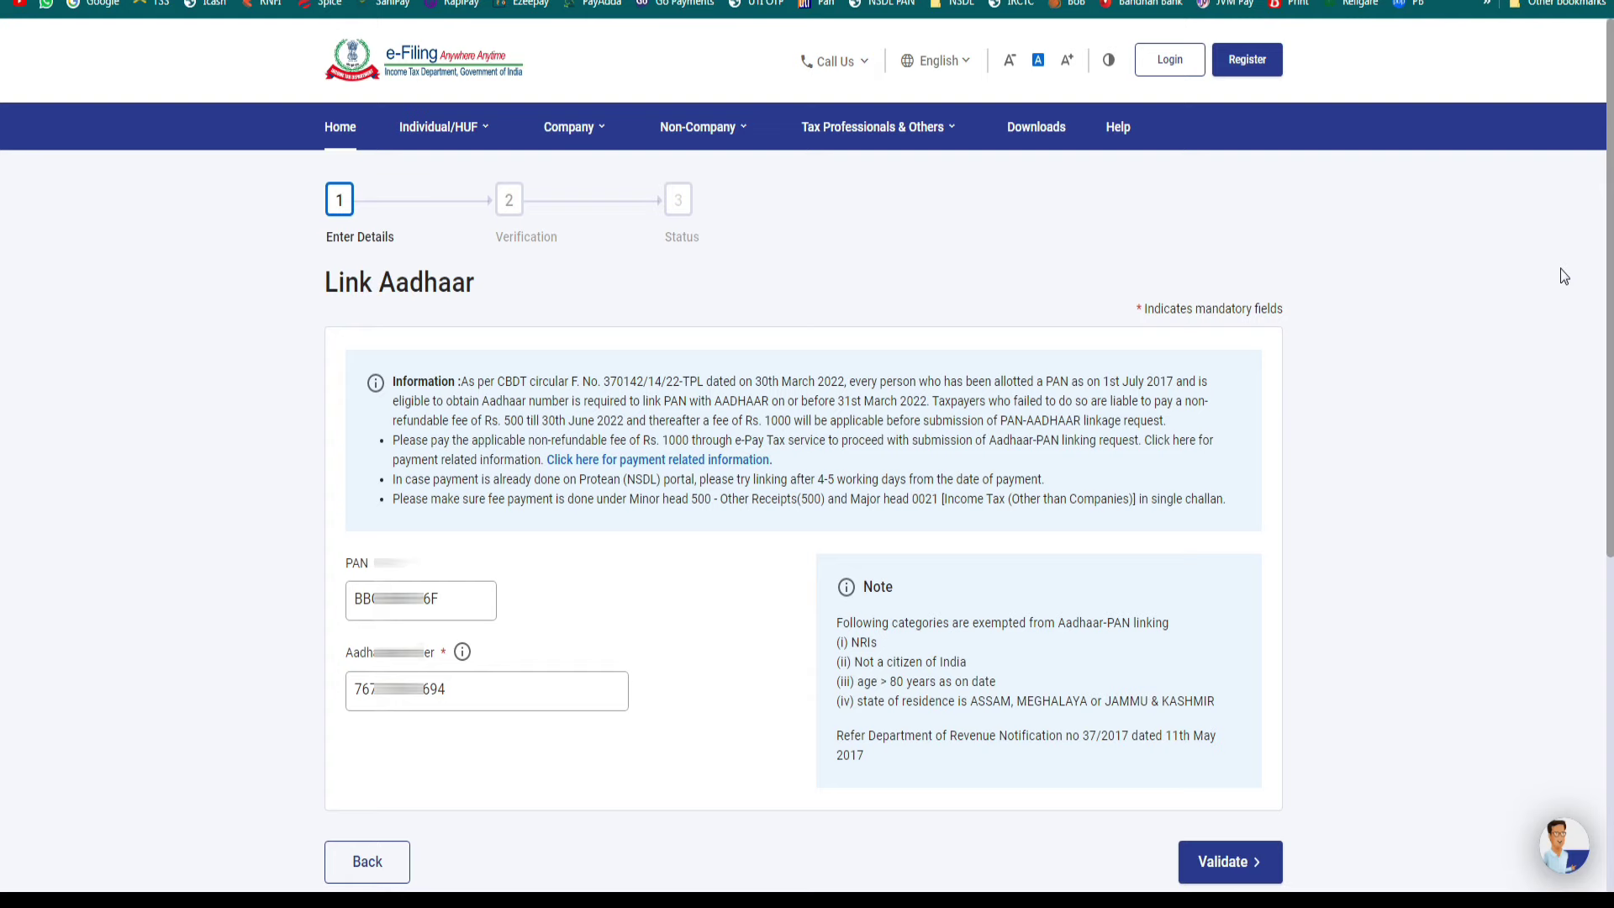
Validate the entered PAN and Aadhaar number for linking and read which other PAN the Aadhaar is linked to
click(575, 127)
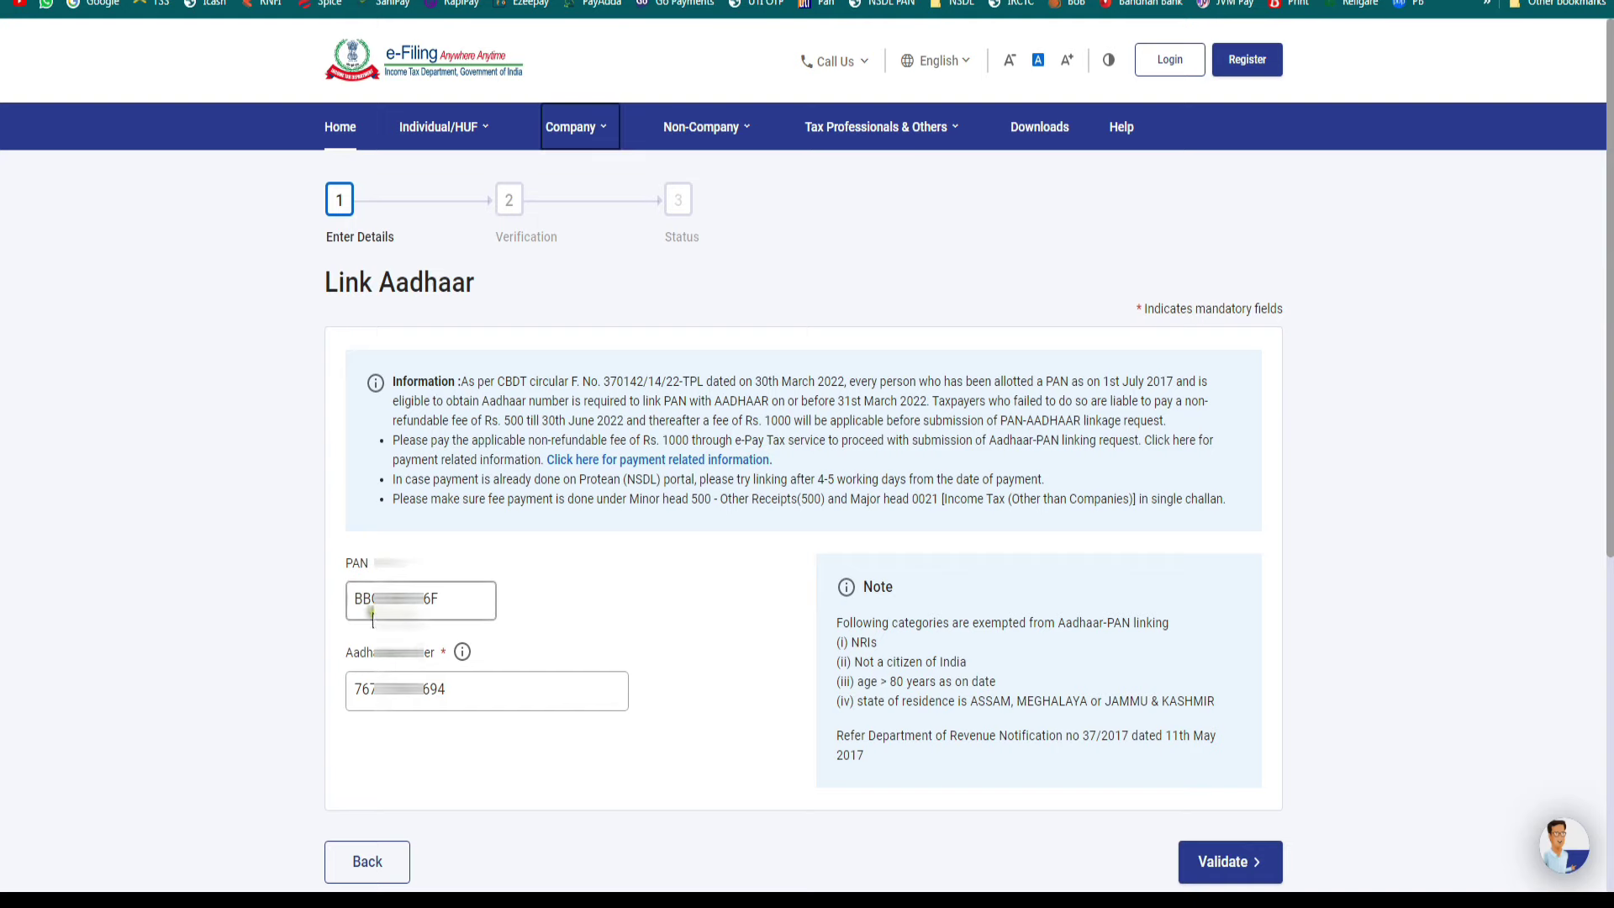
click(400, 698)
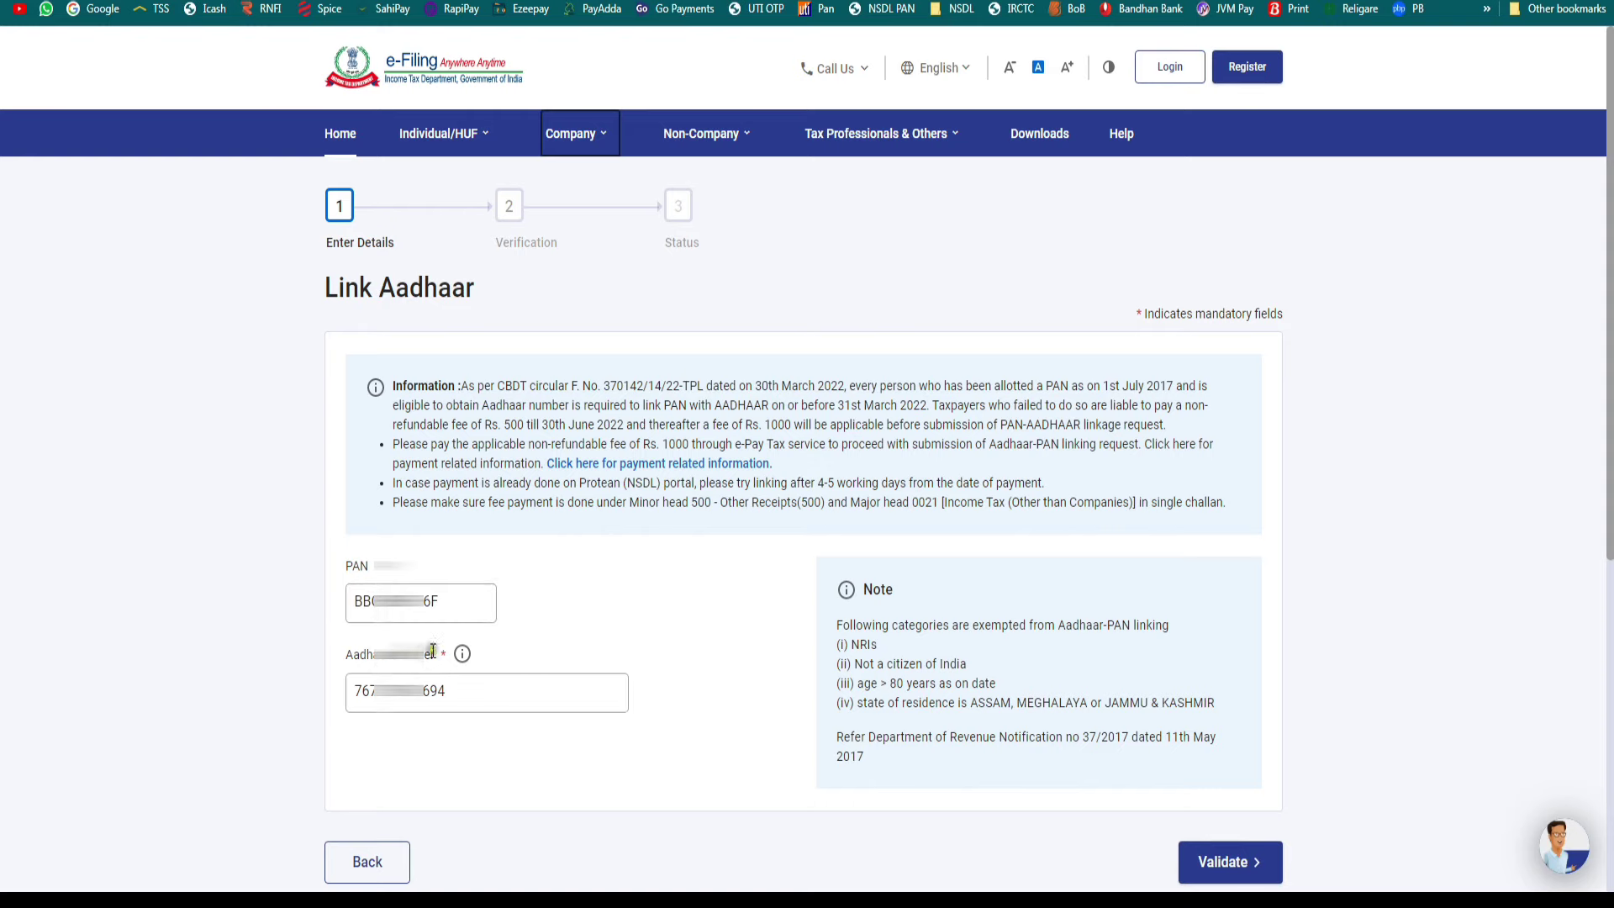
click(1236, 866)
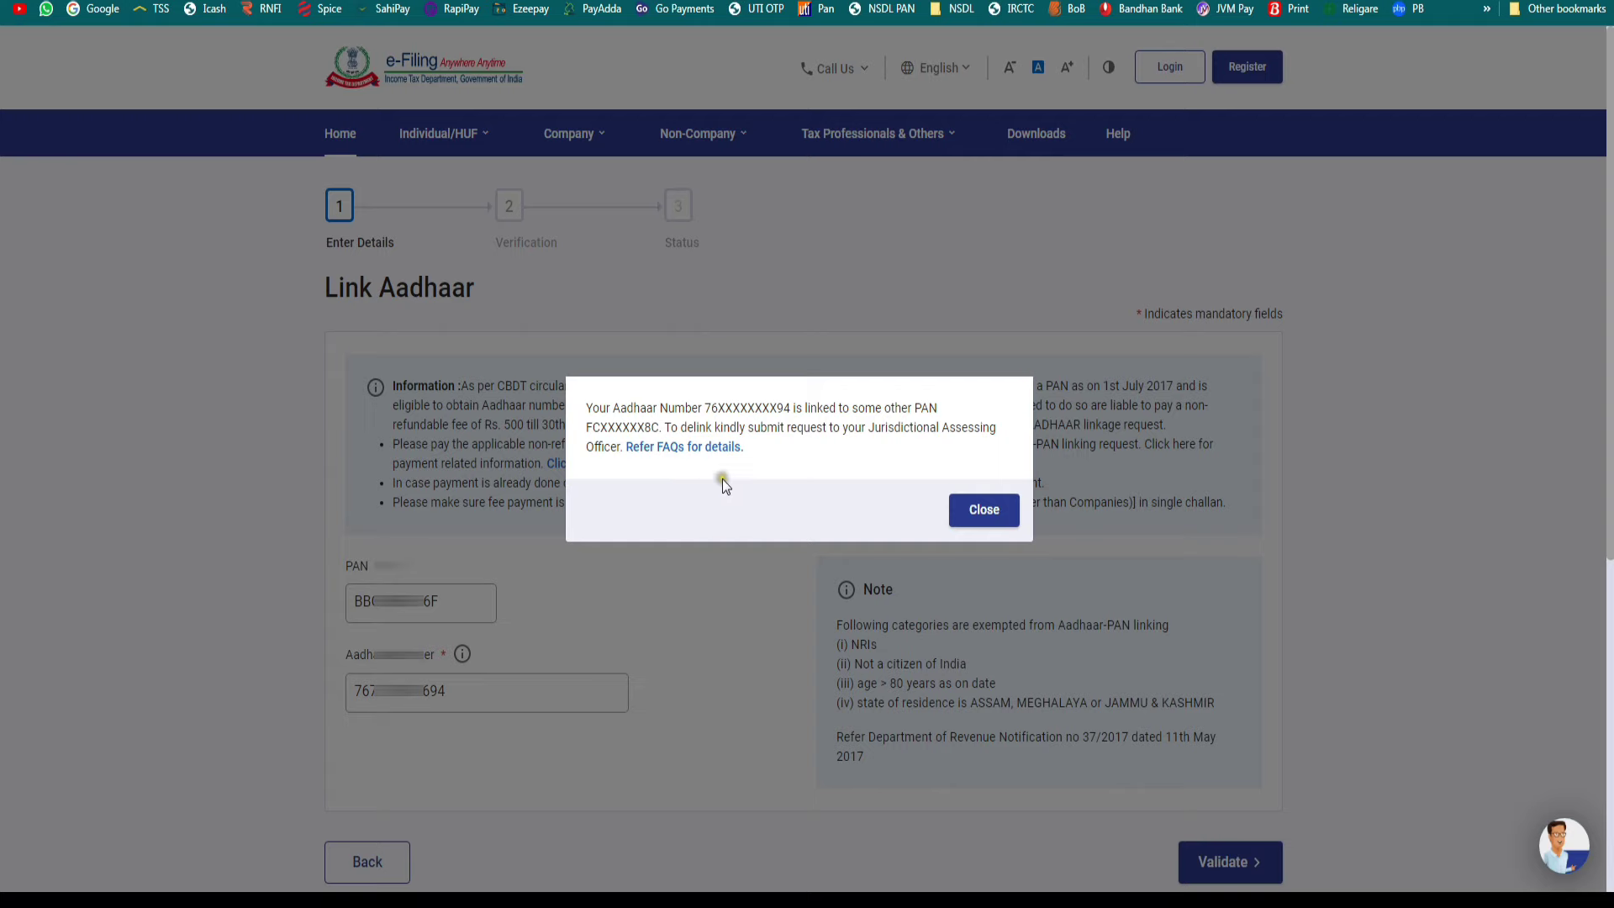
drag(704, 407, 777, 409)
click(586, 436)
drag(586, 435, 601, 431)
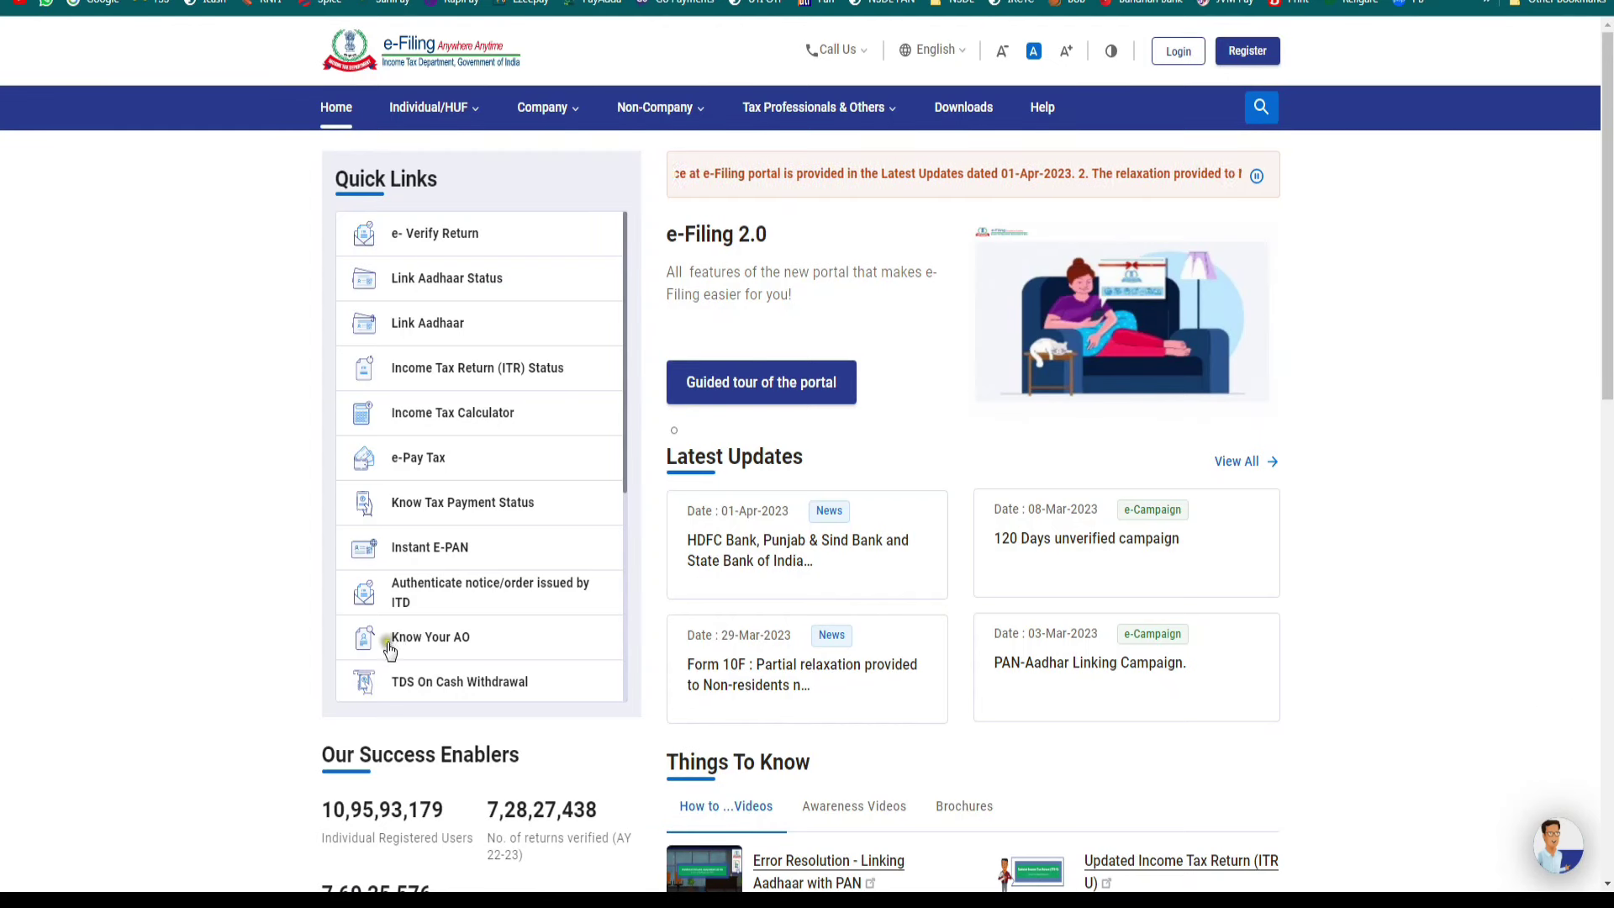
Look up the jurisdictional assessing officer through Know Your AO, validating the request with the mobile OTP
click(449, 644)
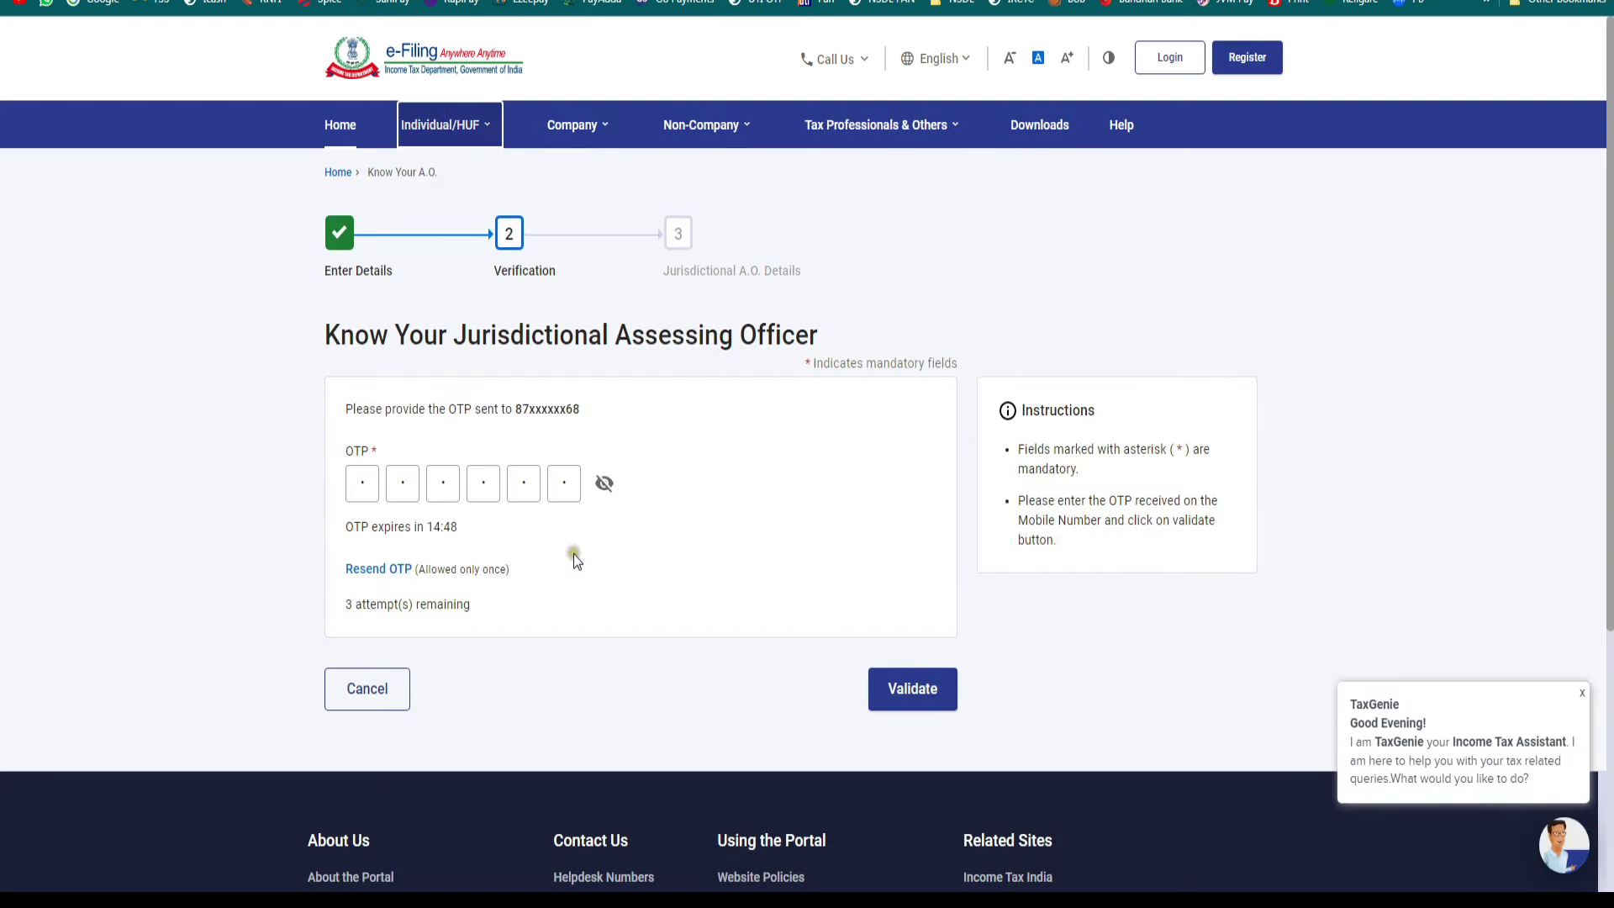
click(913, 691)
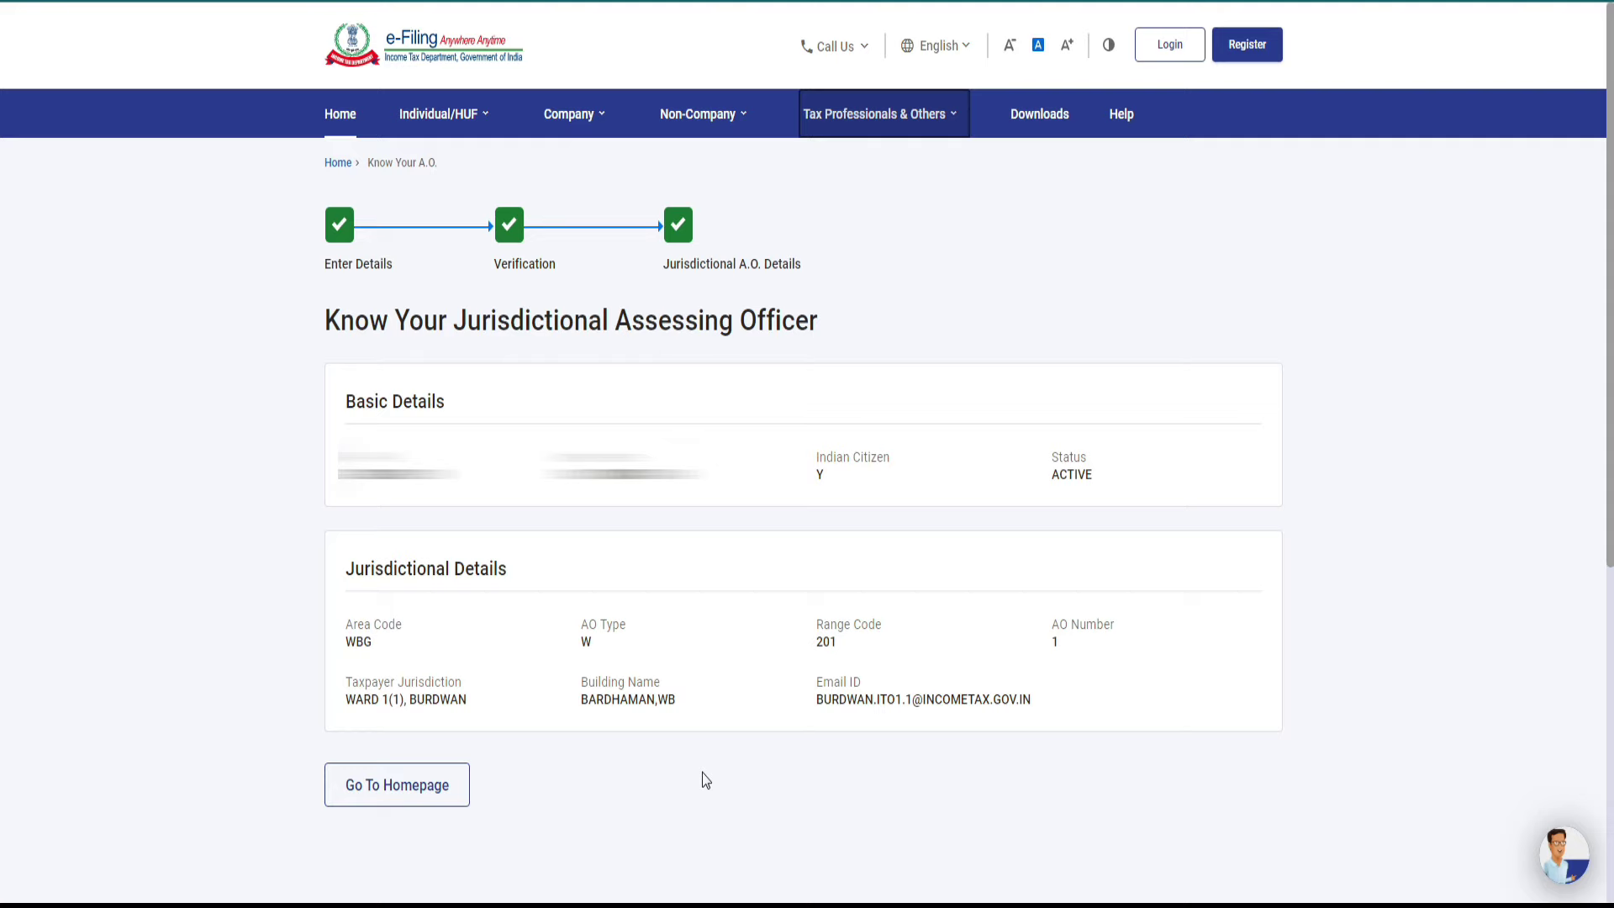
Check the income tax helpline numbers and their calling hours, and return to the assessing officer's details
click(845, 45)
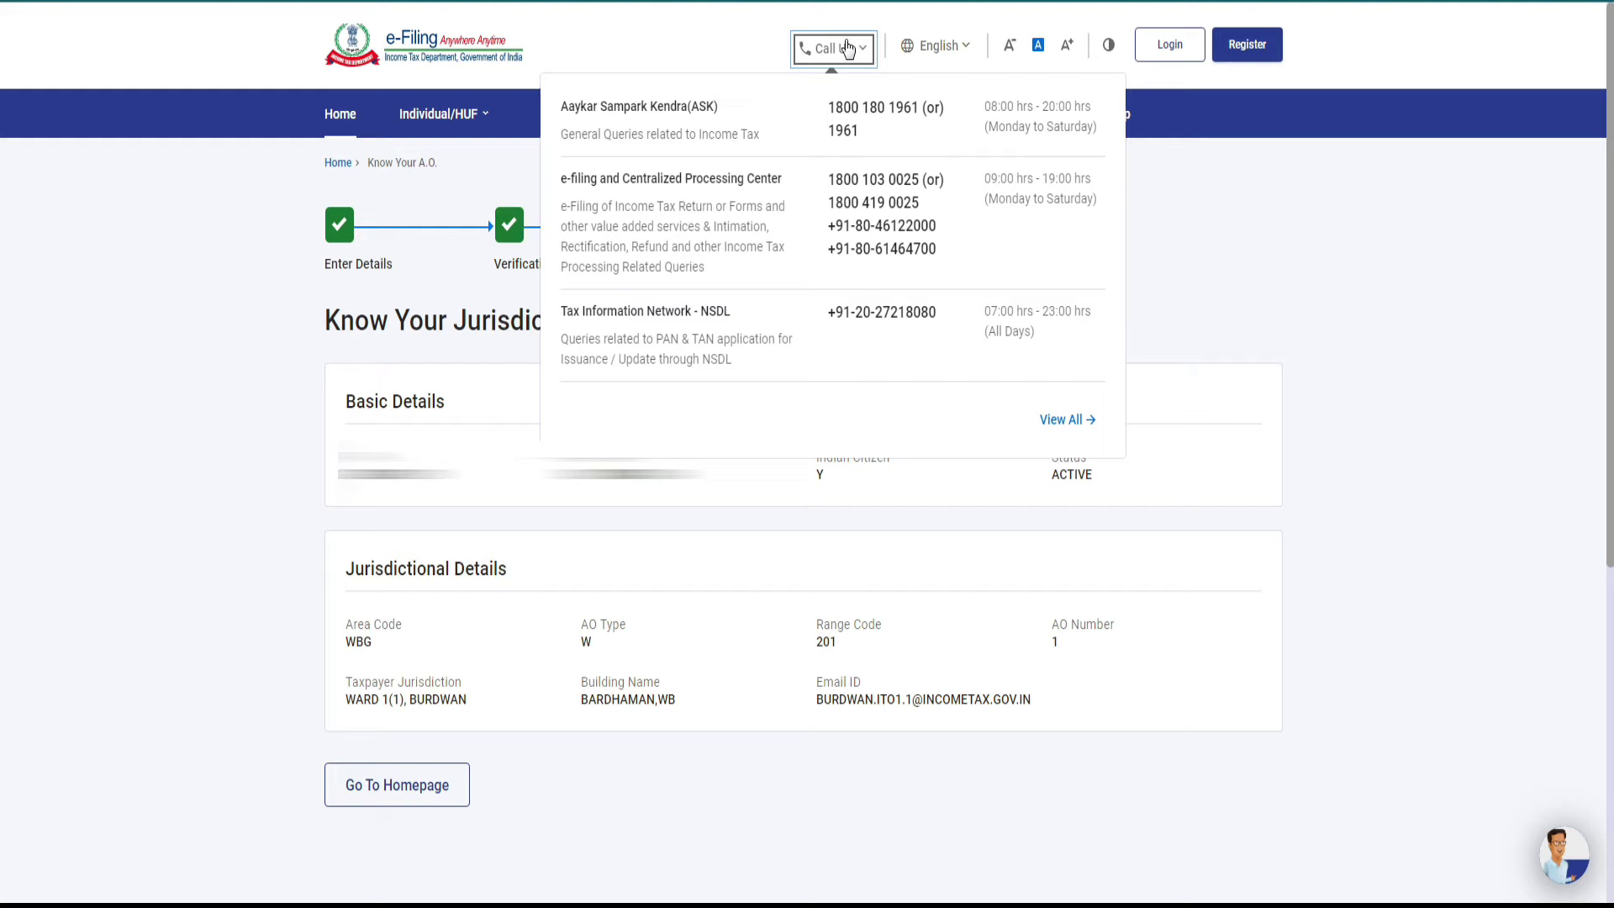
click(1390, 223)
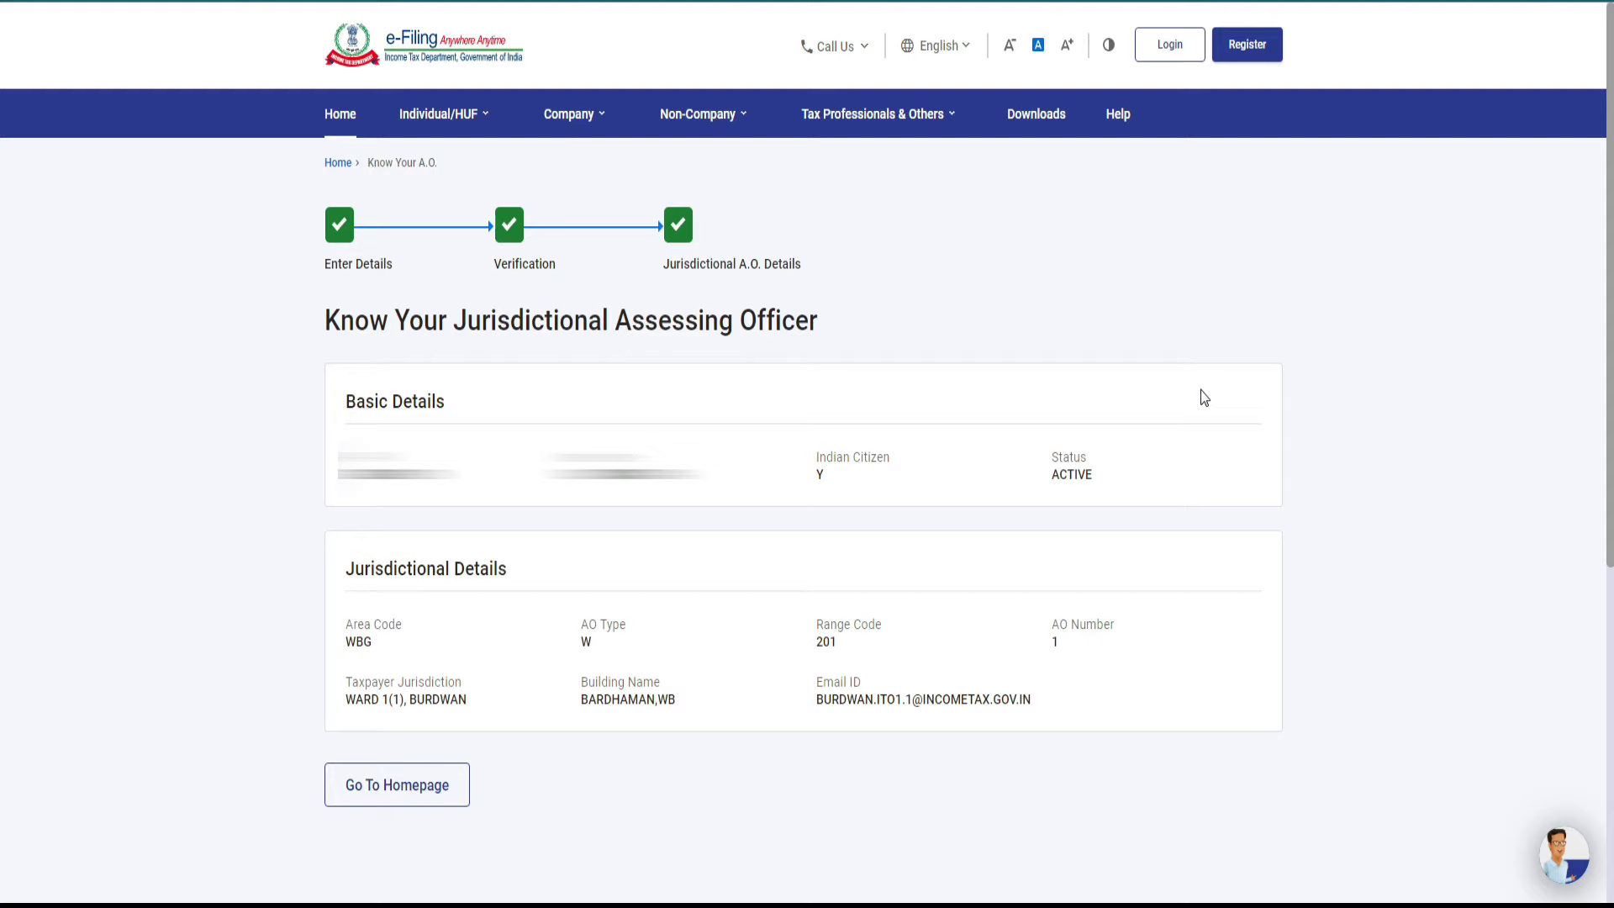
click(1127, 500)
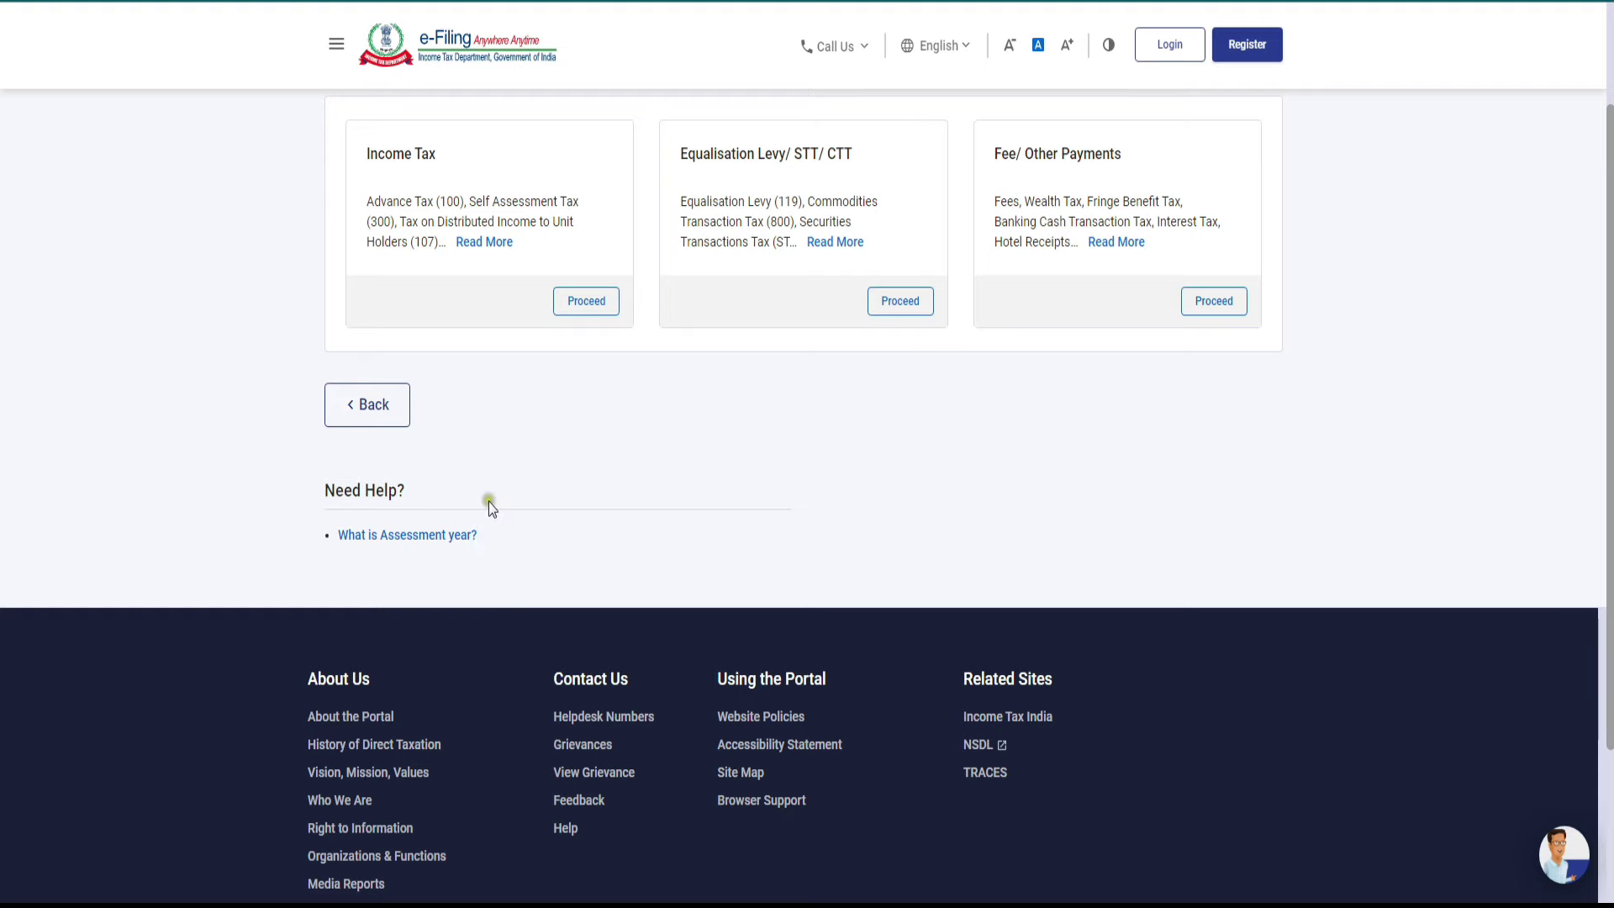
Start an Income Tax payment for assessment year 2024-25 with type Other Receipts (500) and accept the tax break-up
click(586, 303)
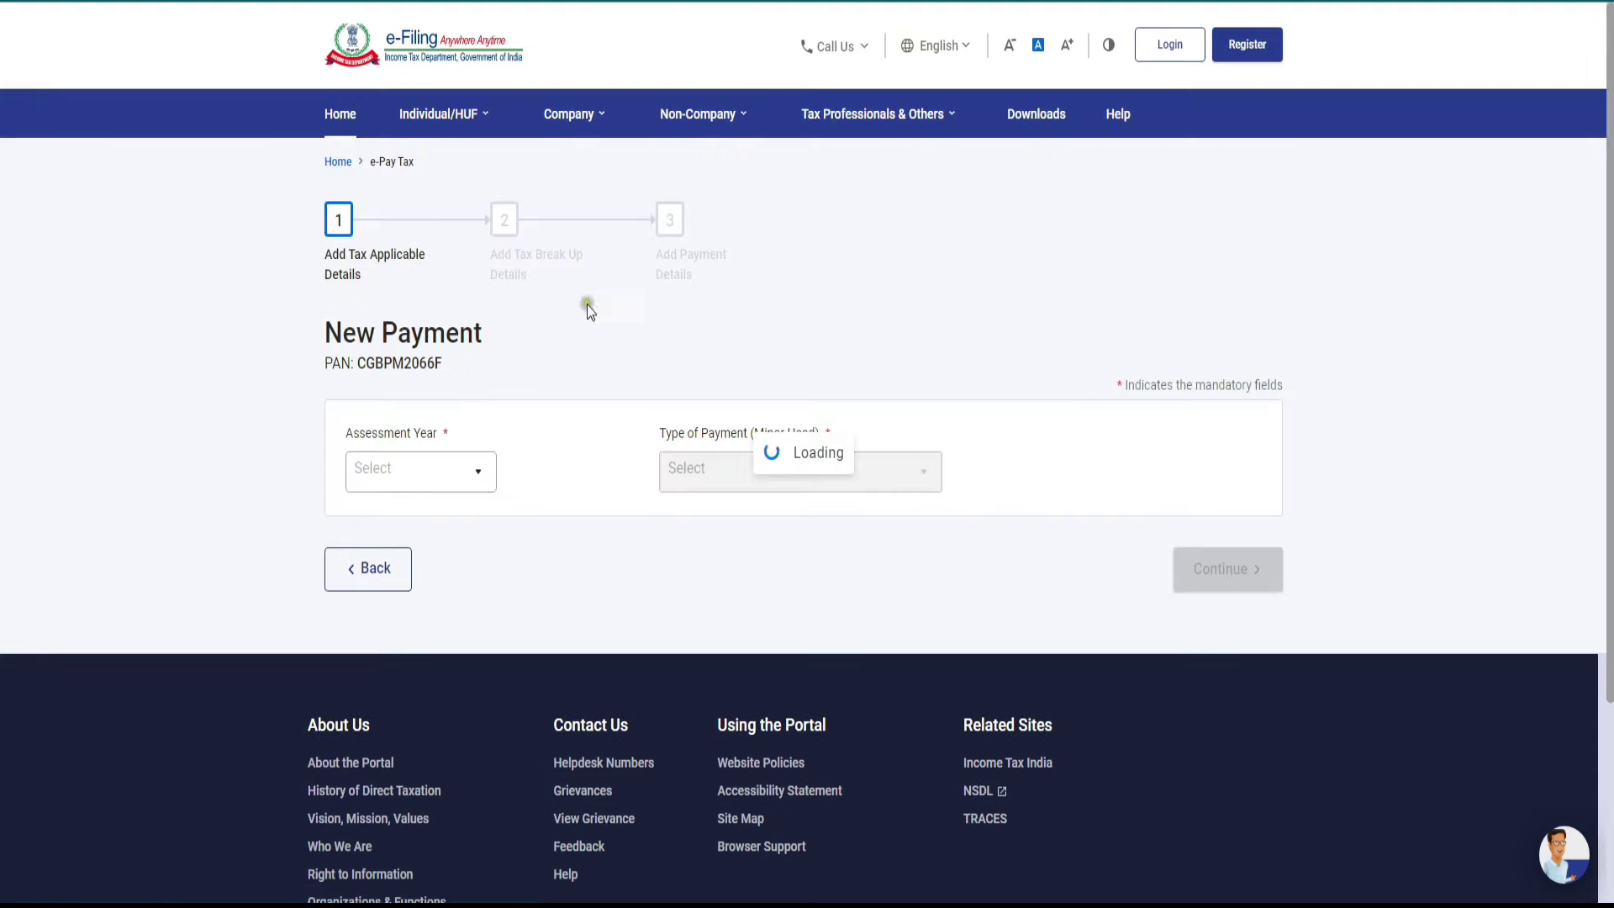
key(ctrl+plus)
scroll(547, 302, down, 4)
click(363, 178)
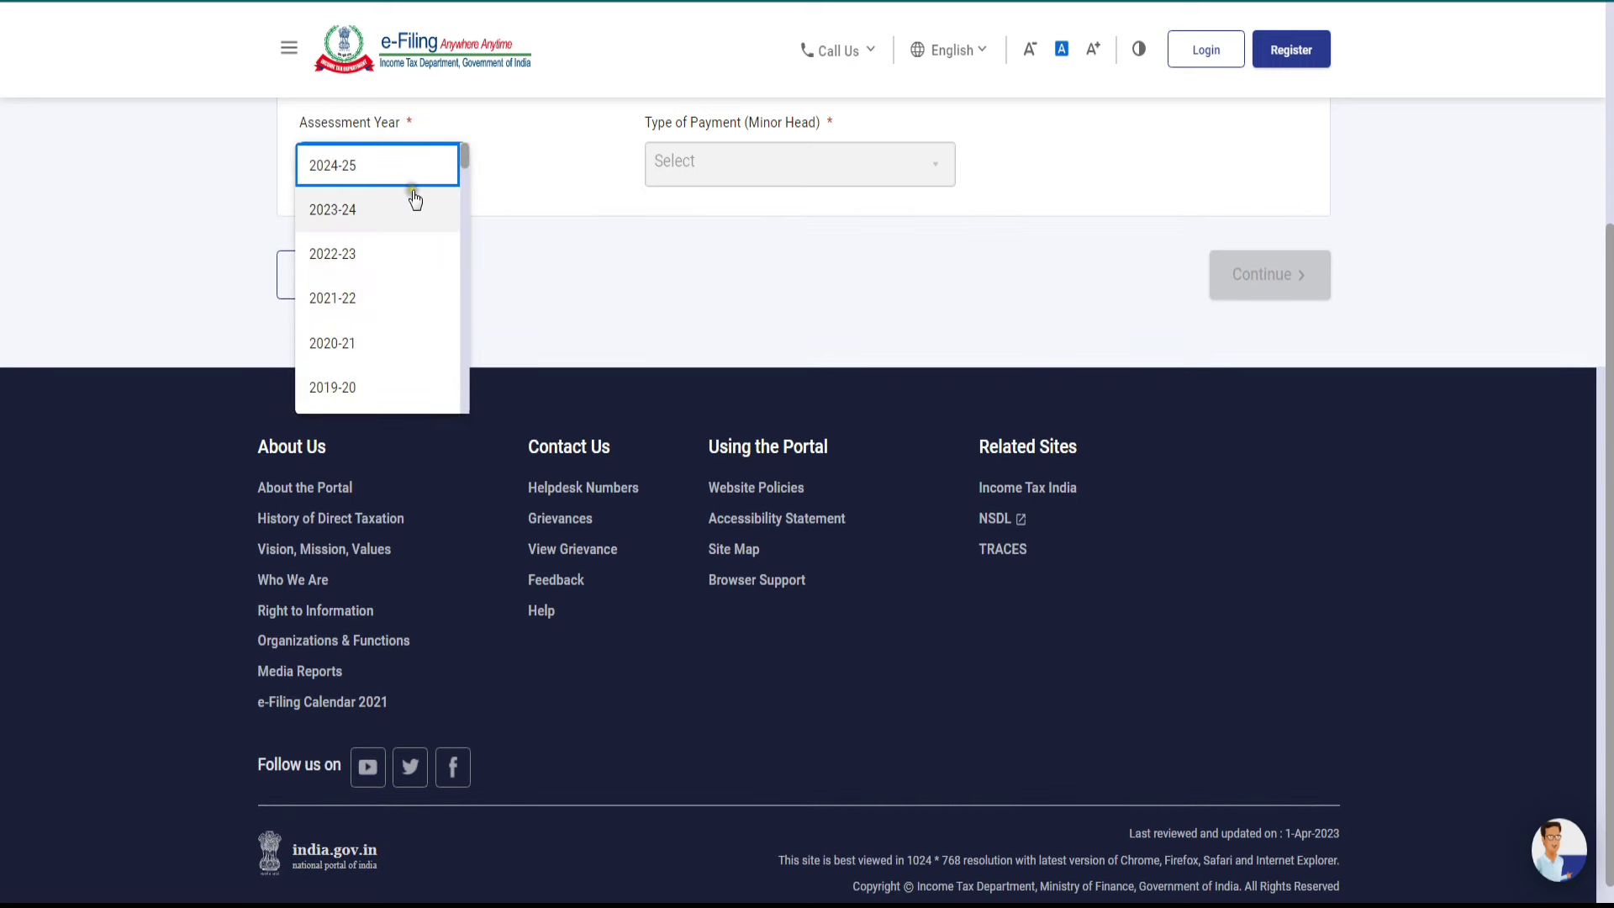
click(353, 166)
click(711, 217)
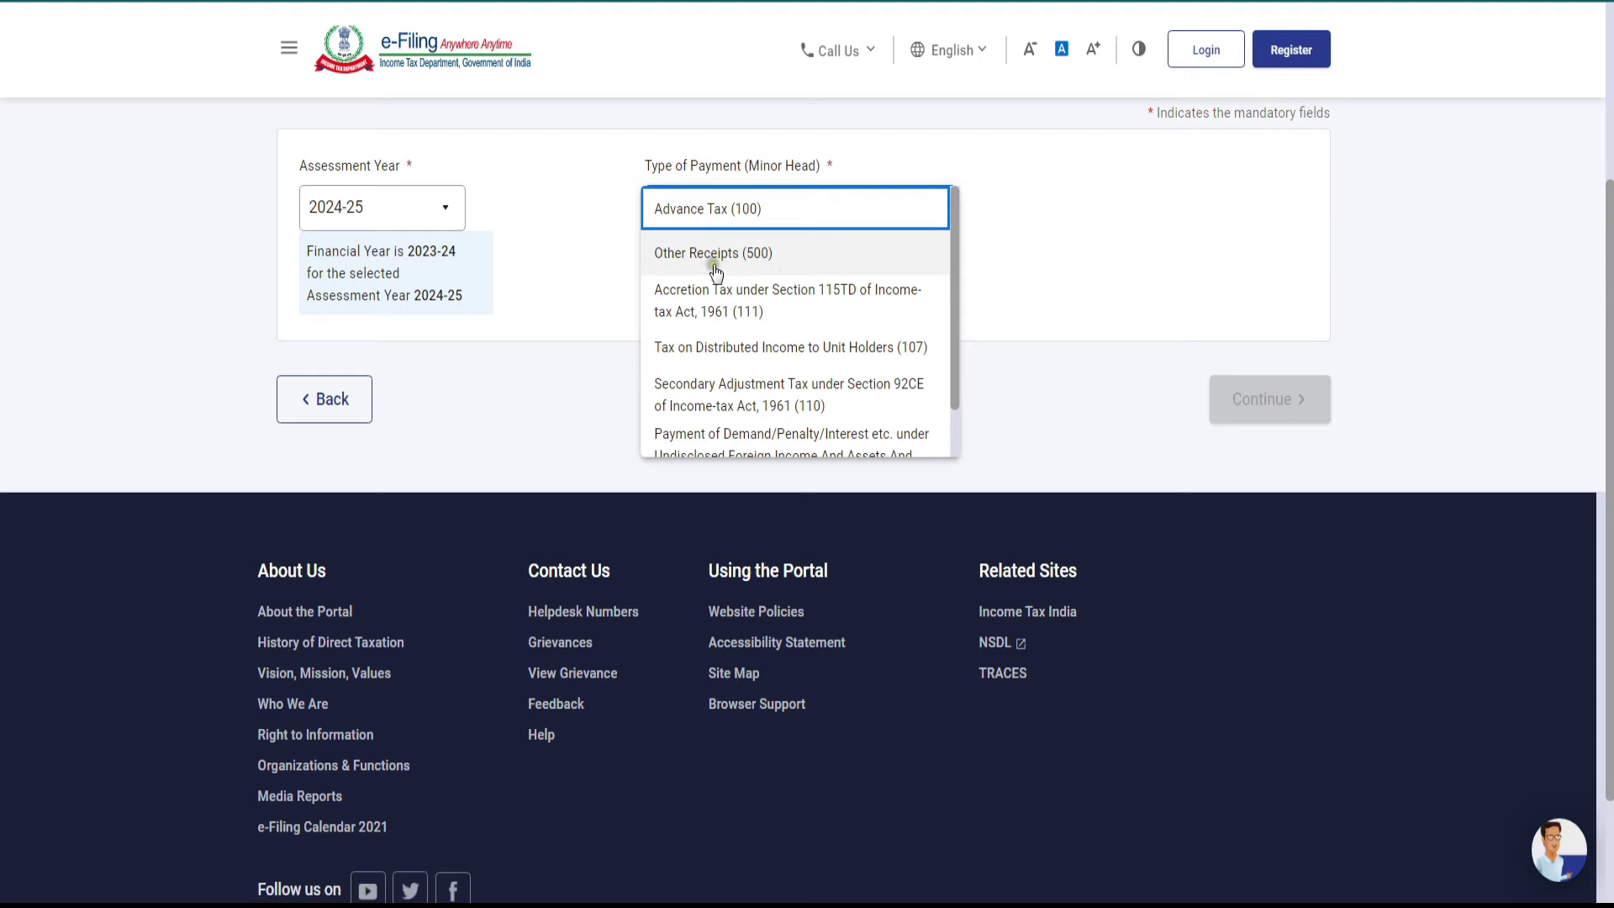
click(762, 259)
click(1272, 416)
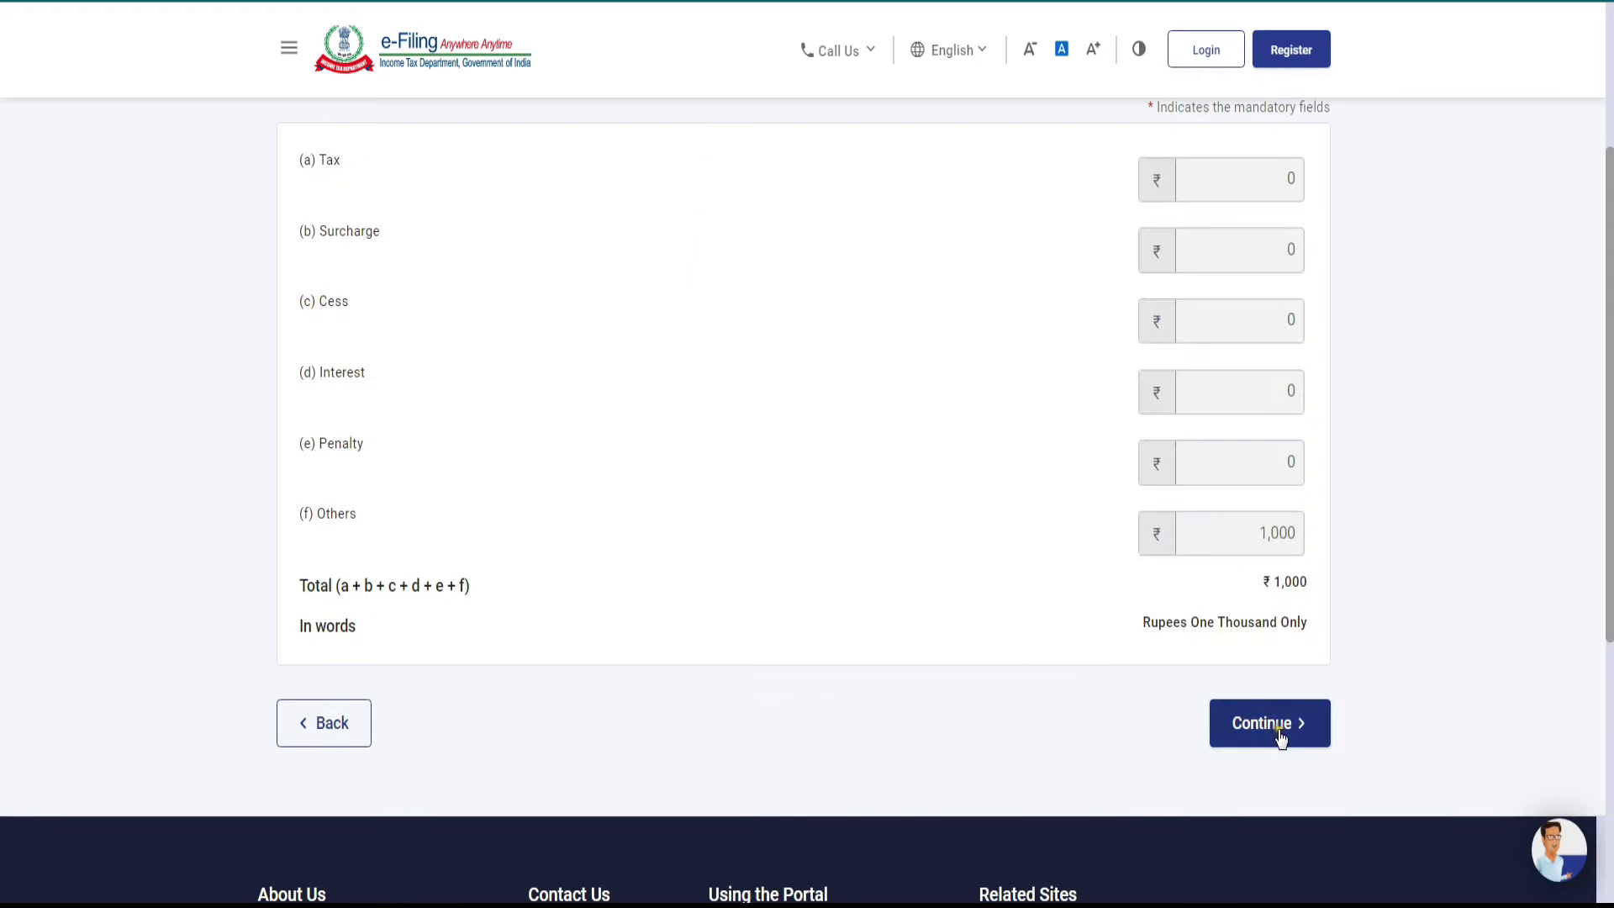
click(1281, 738)
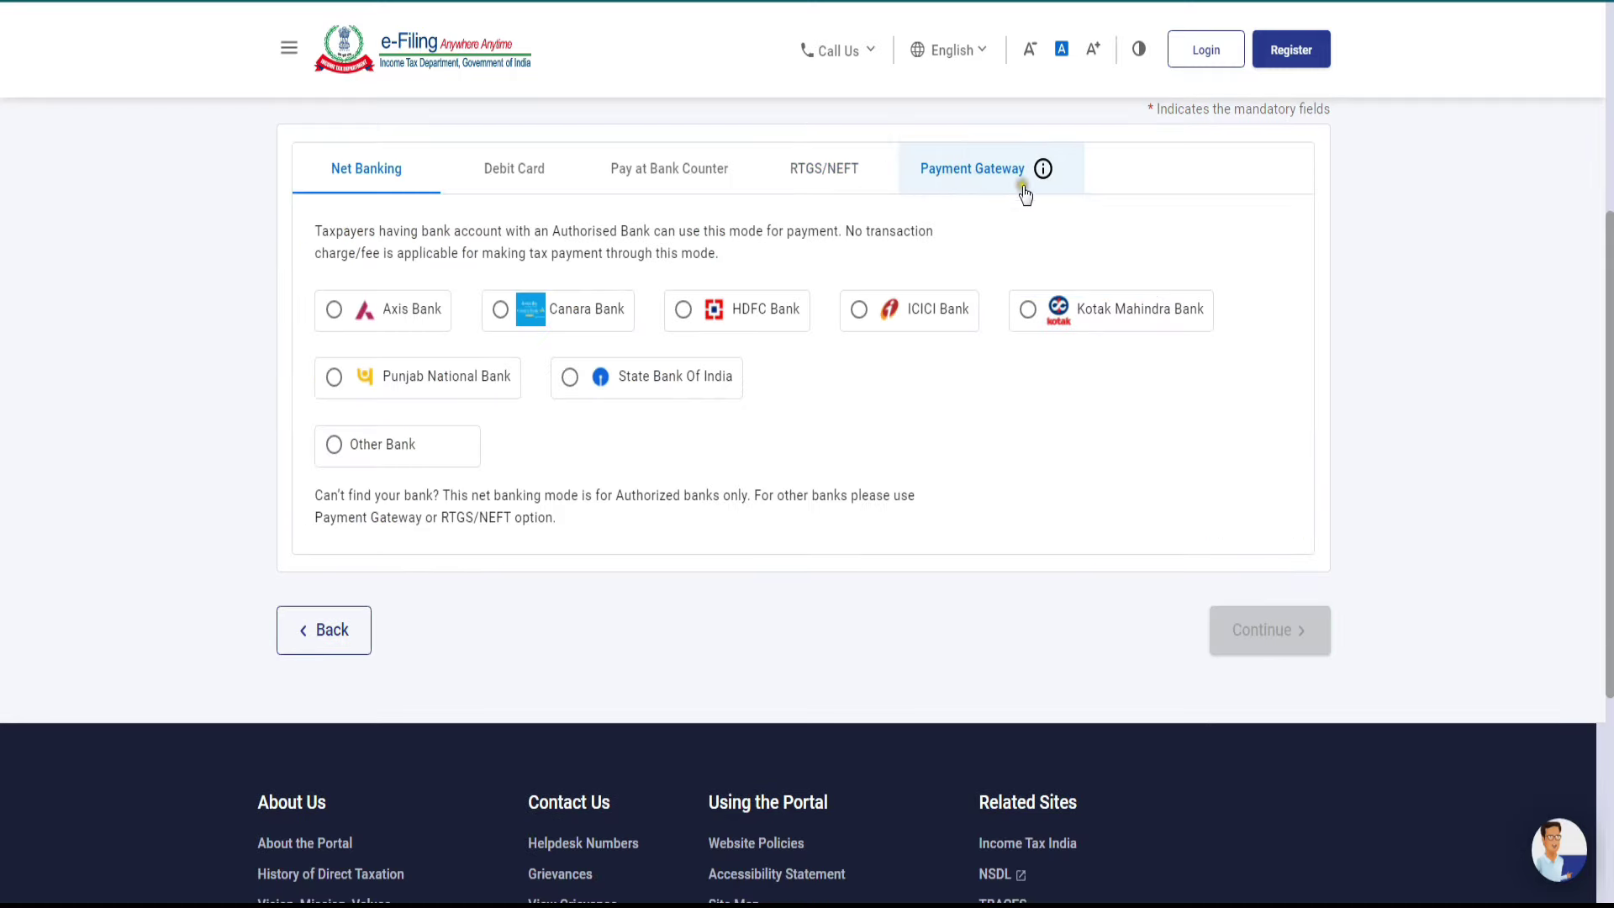
Select Federal Bank under the Payment Gateway mode and continue to the bank's payment page
click(961, 179)
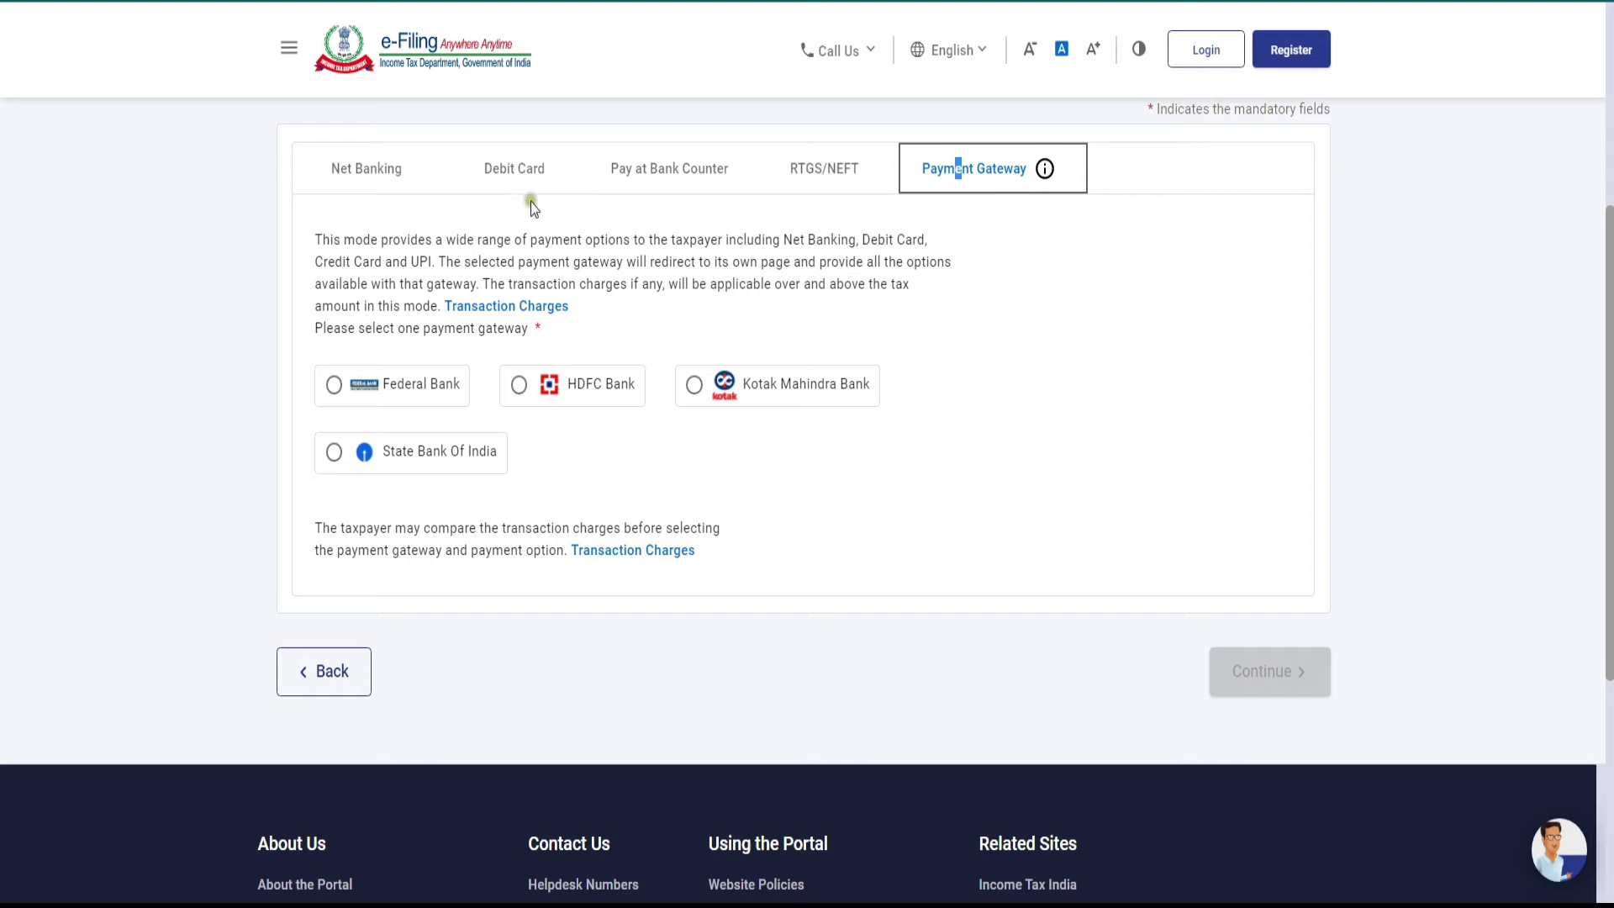
click(515, 168)
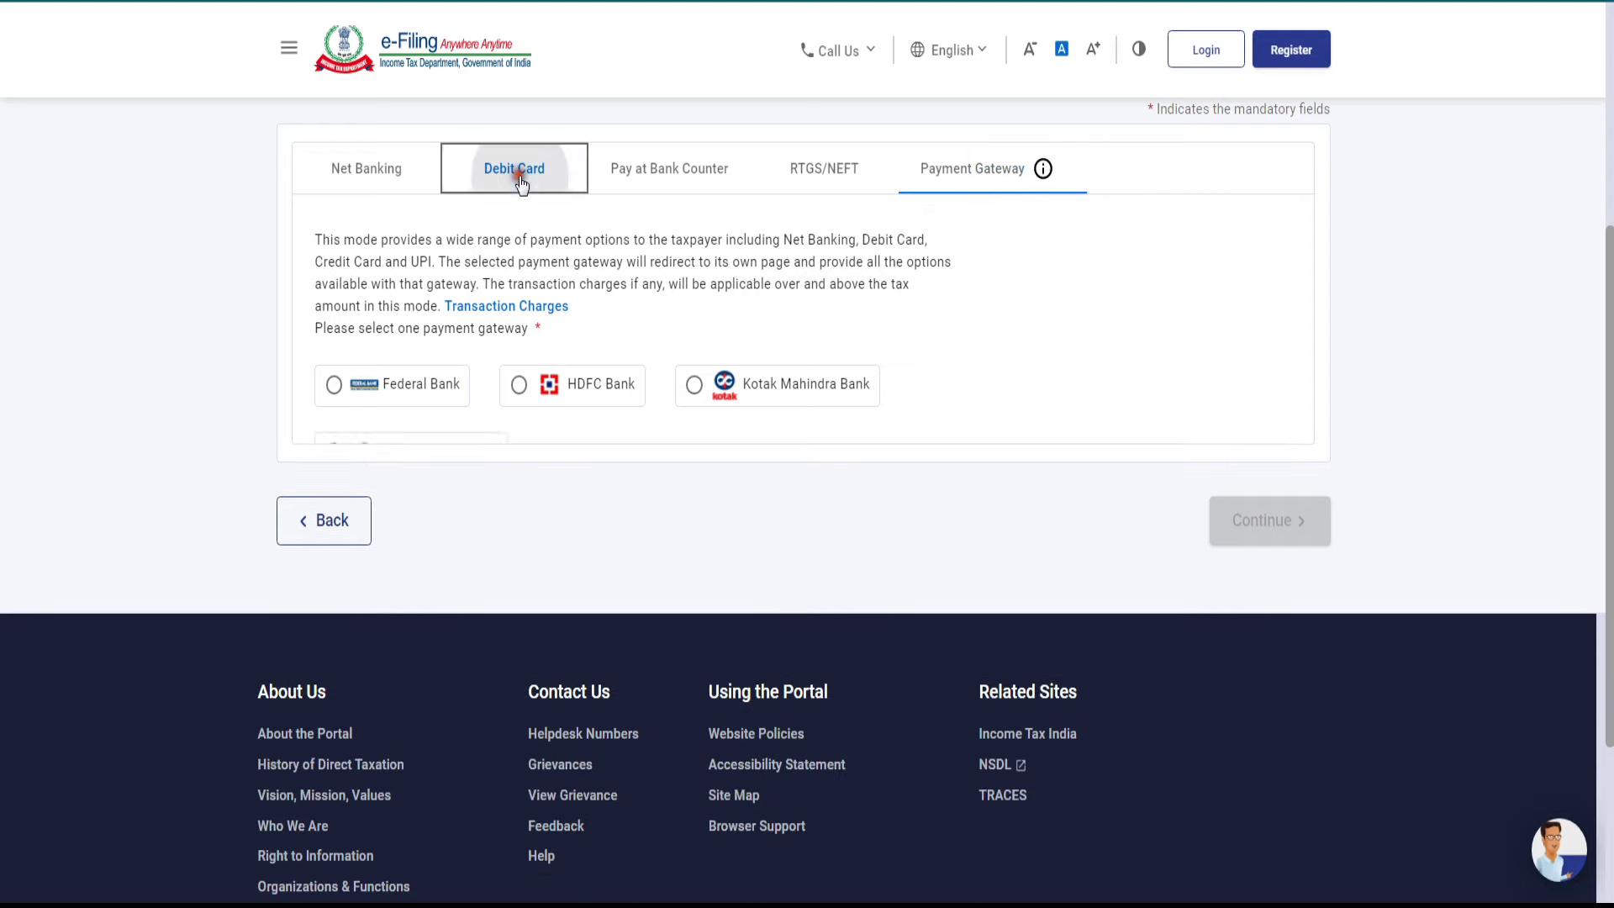
click(994, 169)
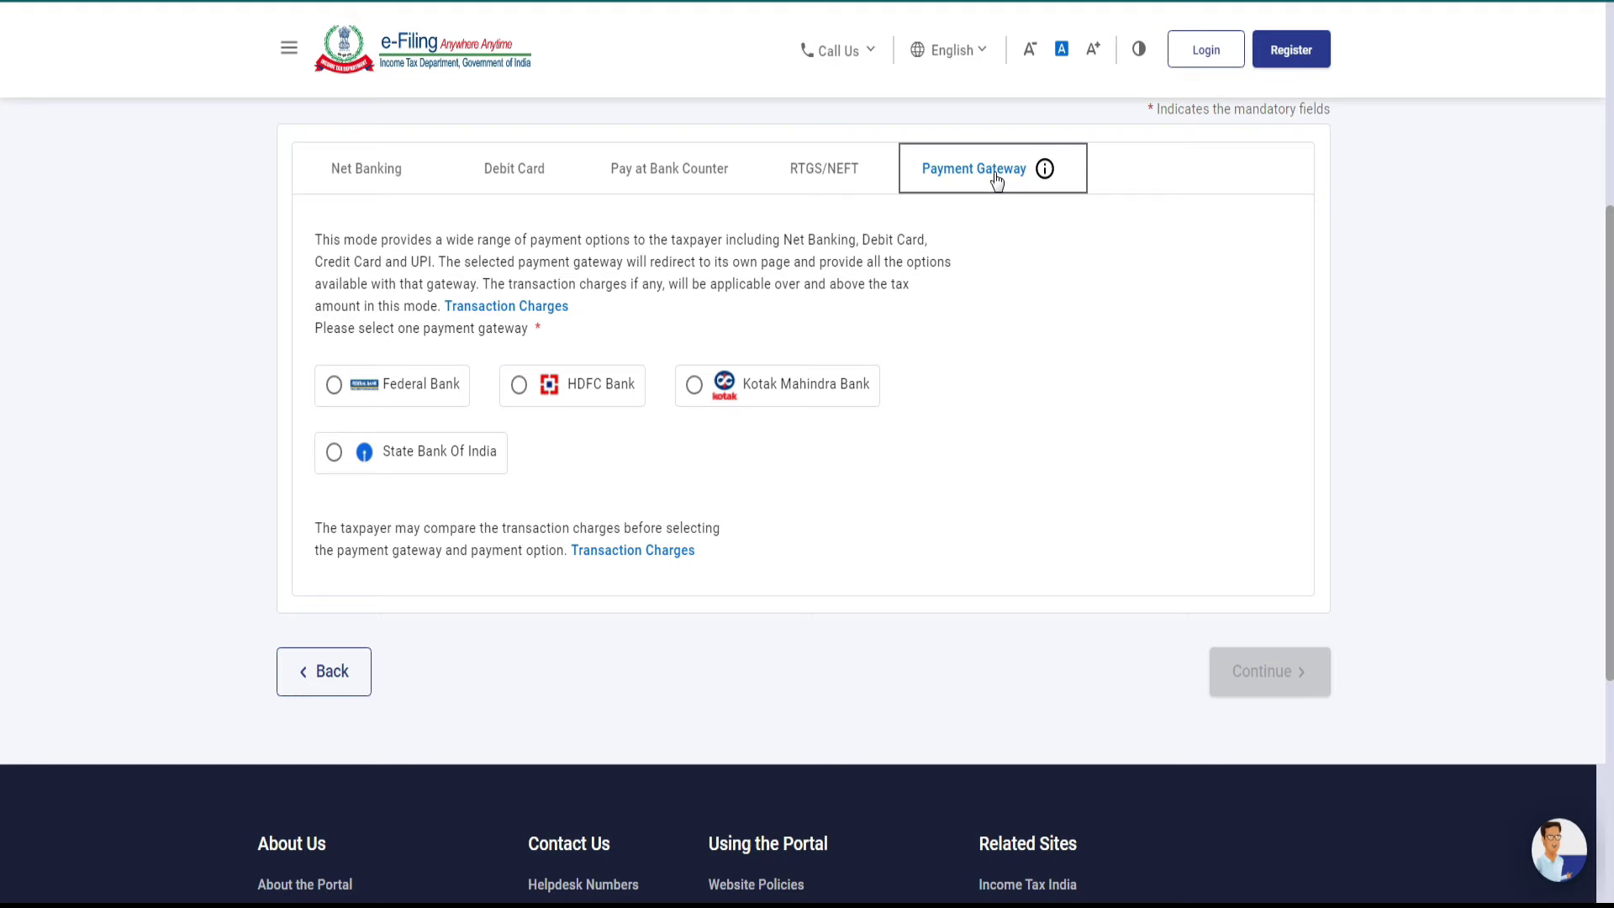
click(451, 445)
click(546, 411)
click(440, 388)
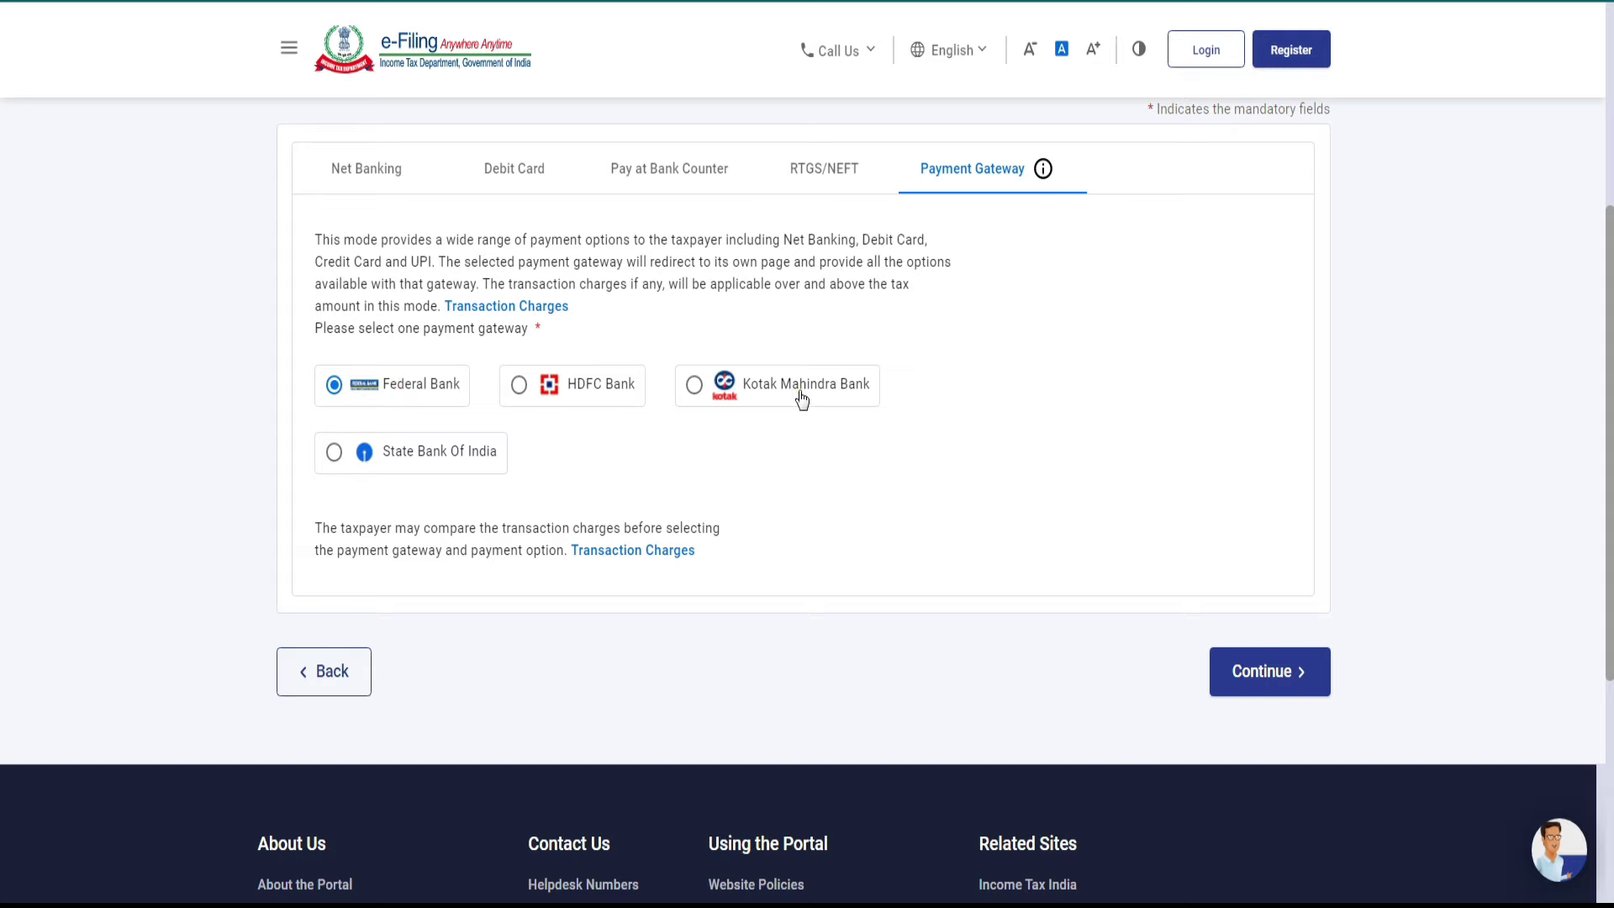
click(1291, 685)
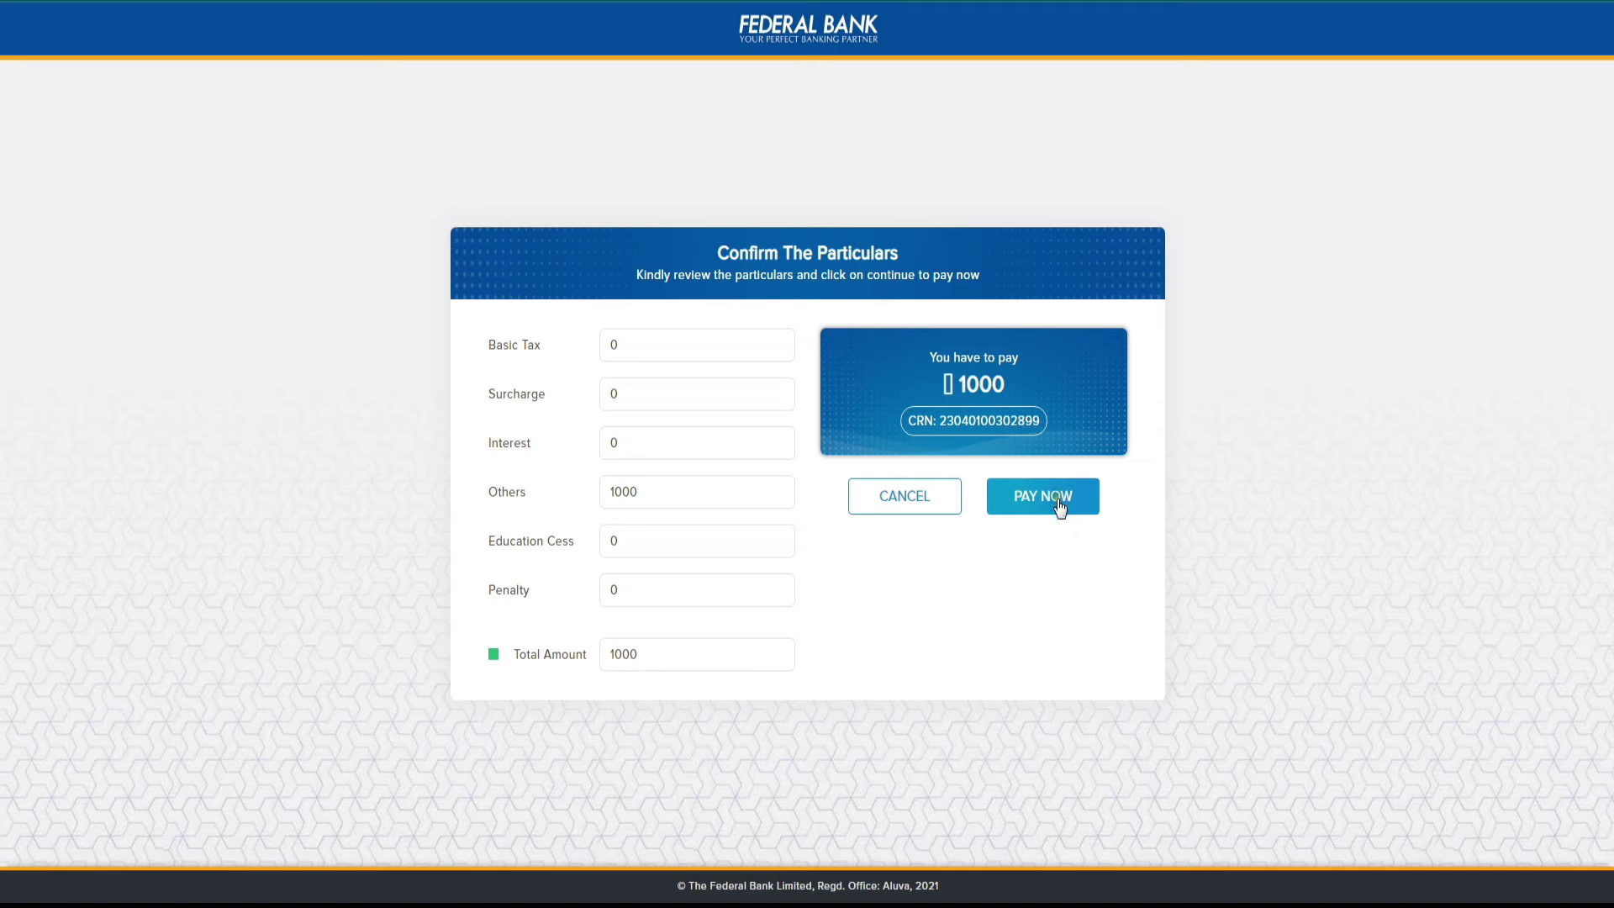
Confirm the payment particulars and choose UPI as the payment method
click(1059, 505)
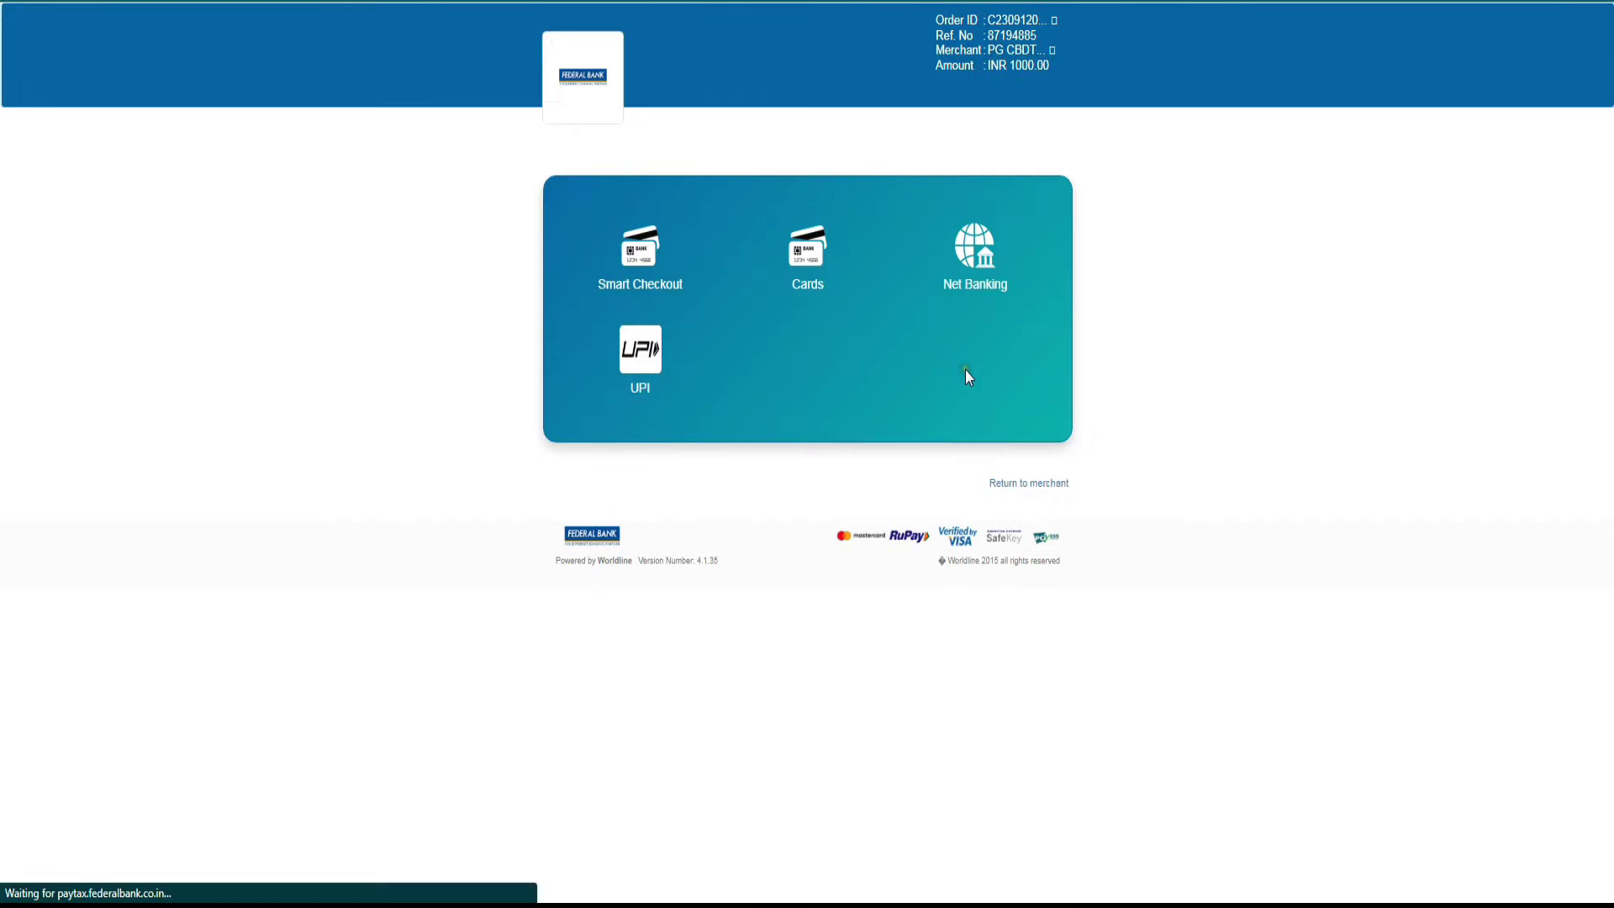
click(639, 370)
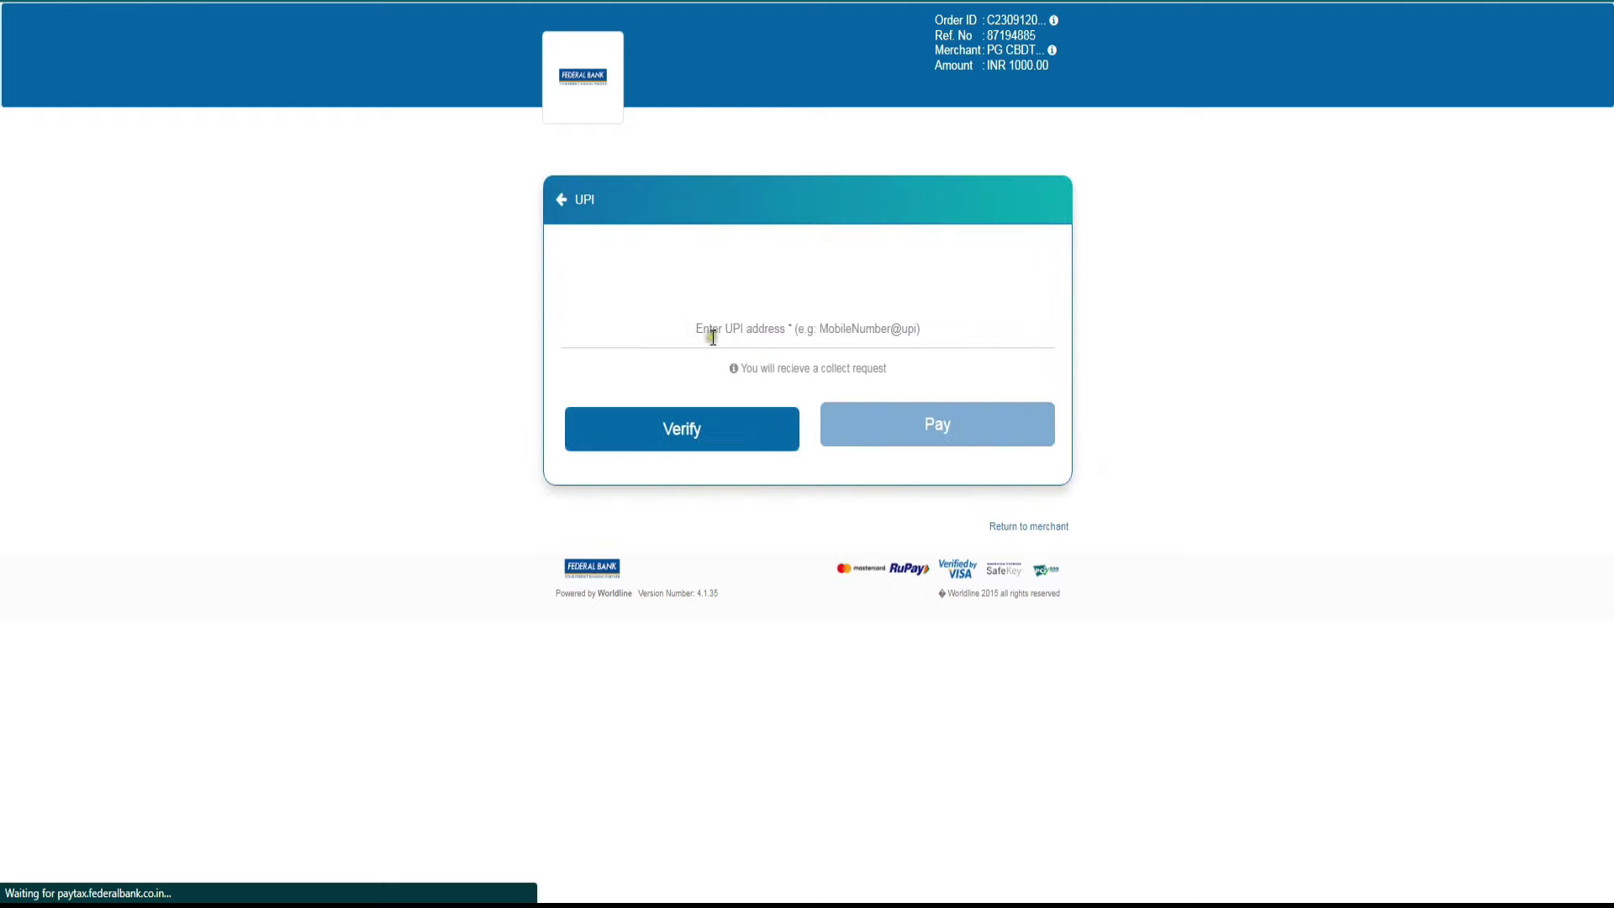
click(697, 420)
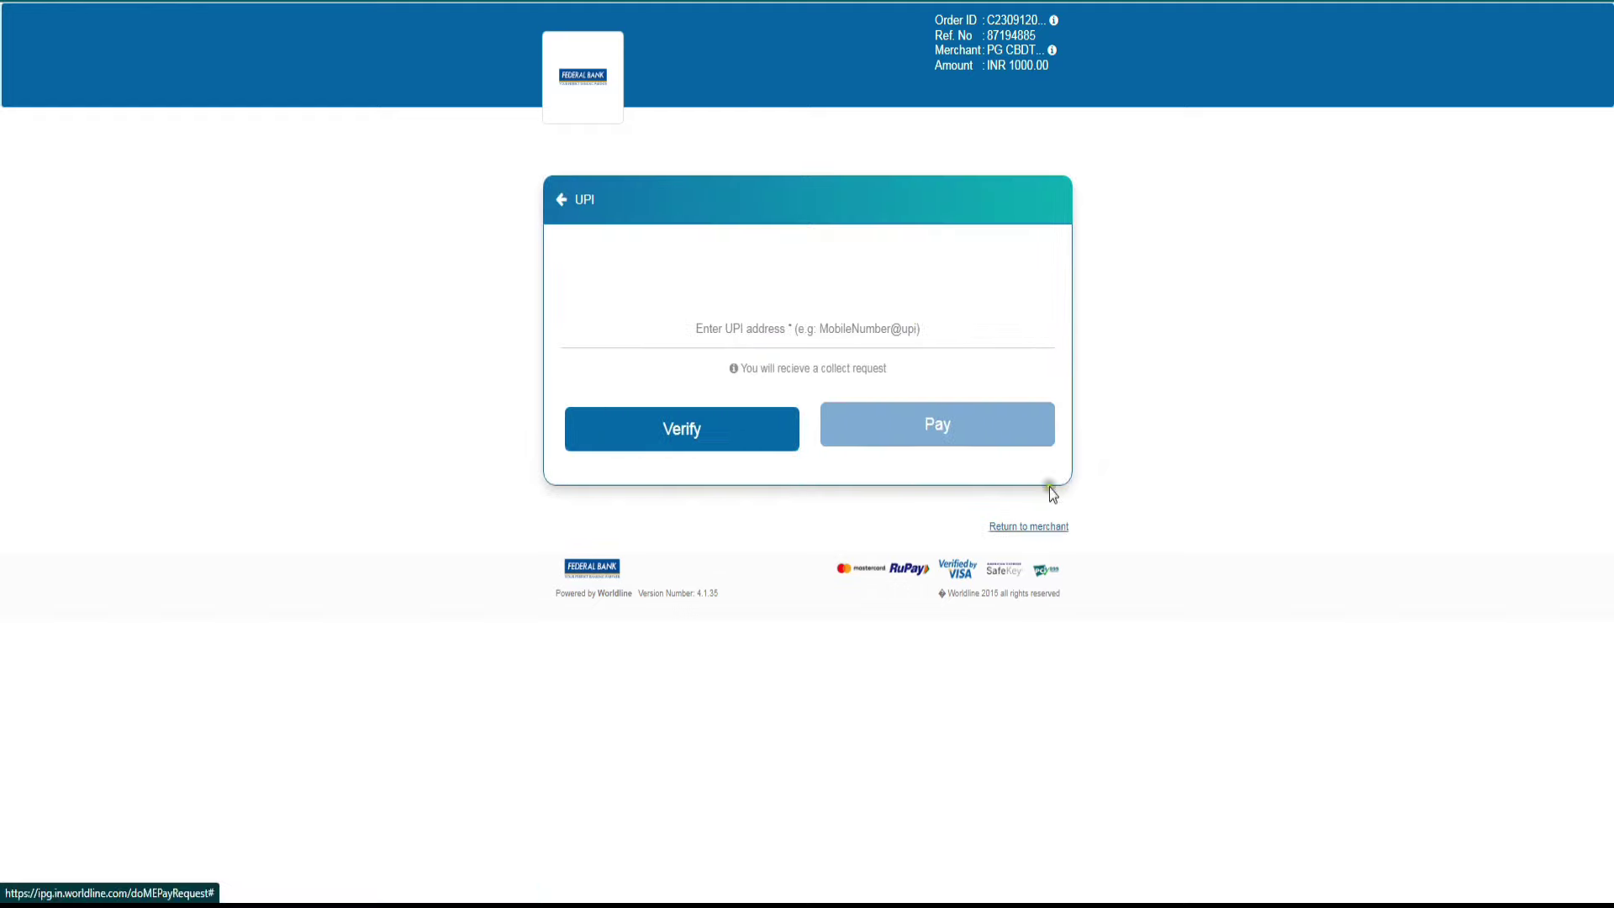